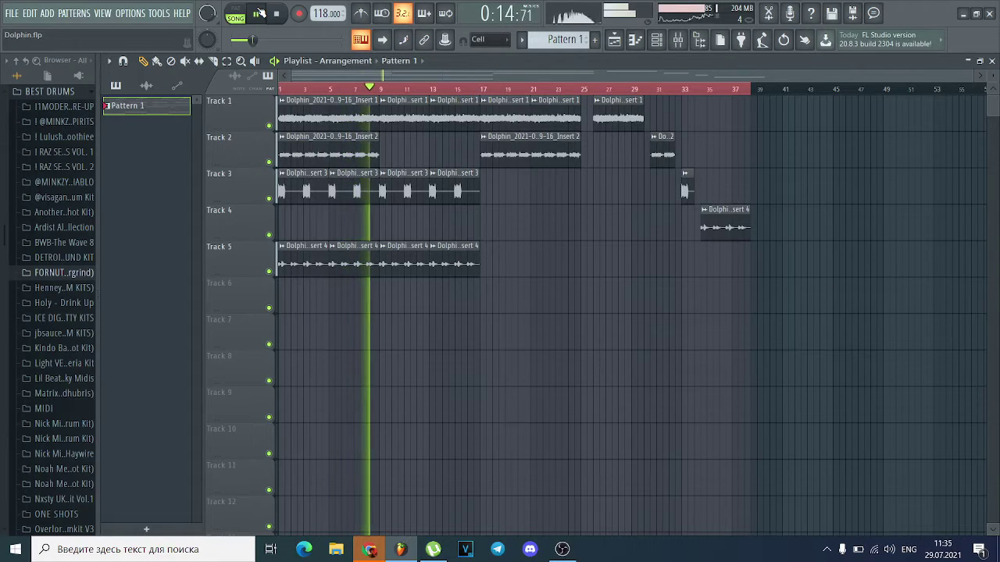
- Pause the song and open the first Kontakt channel's notes in the piano roll
{"action": "left_click", "coordinate": [260, 13]}
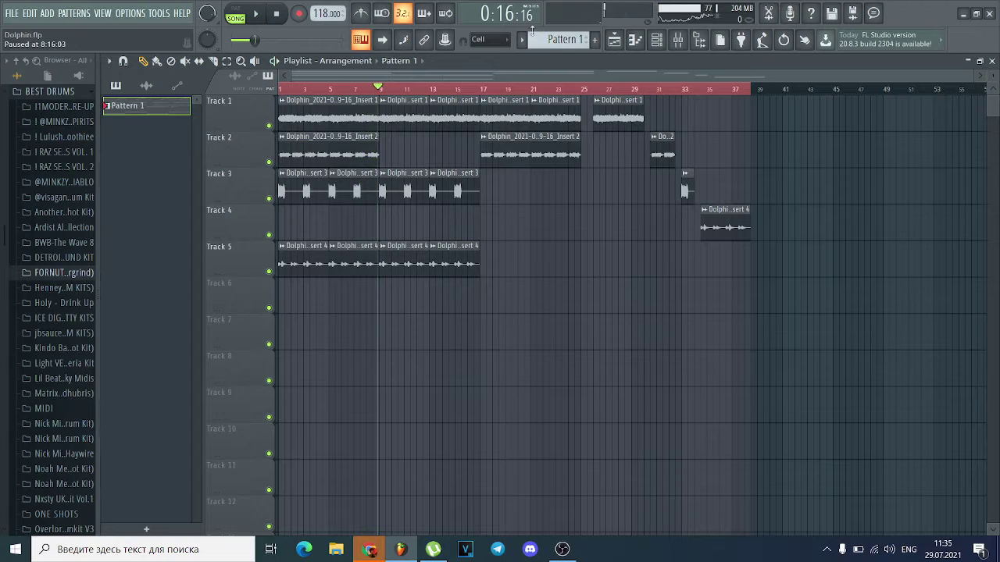
{"action": "left_click", "coordinate": [657, 41]}
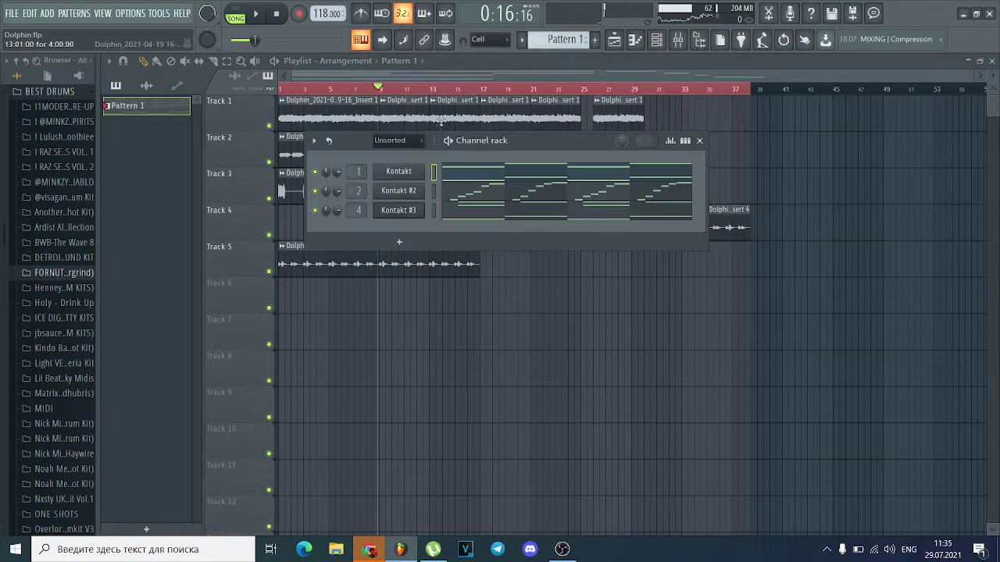
{"action": "left_click", "coordinate": [464, 181]}
{"action": "key", "text": "F6"}
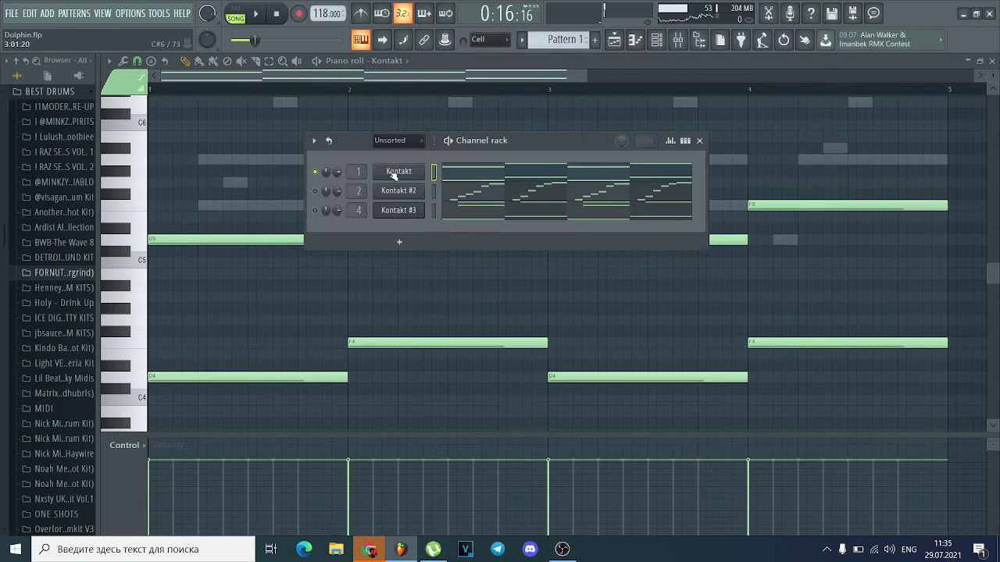
- Check the patch loaded in the first Kontakt channel, play its piano roll part and return the playhead to the start
{"action": "left_click", "coordinate": [397, 172]}
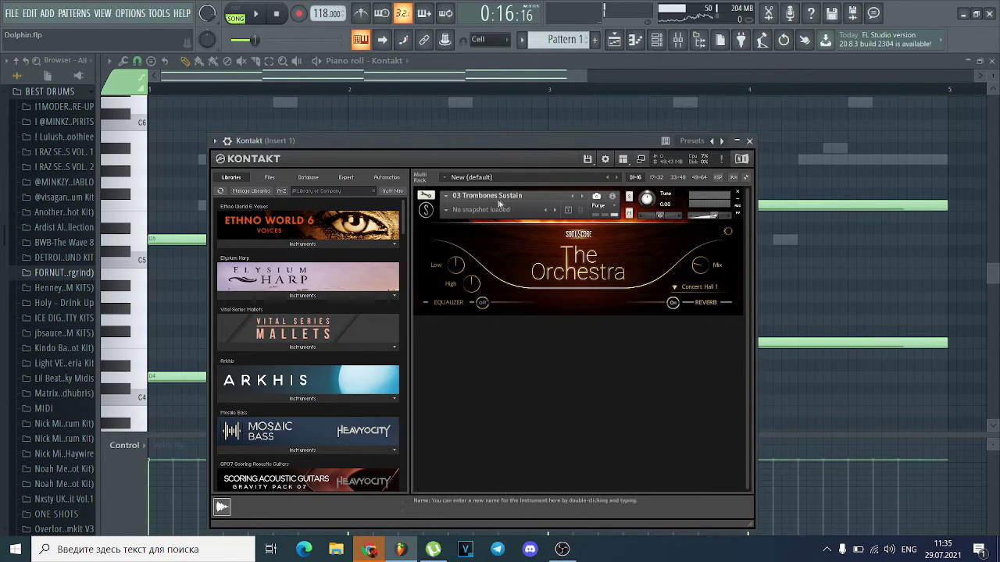
{"action": "left_click", "coordinate": [522, 75]}
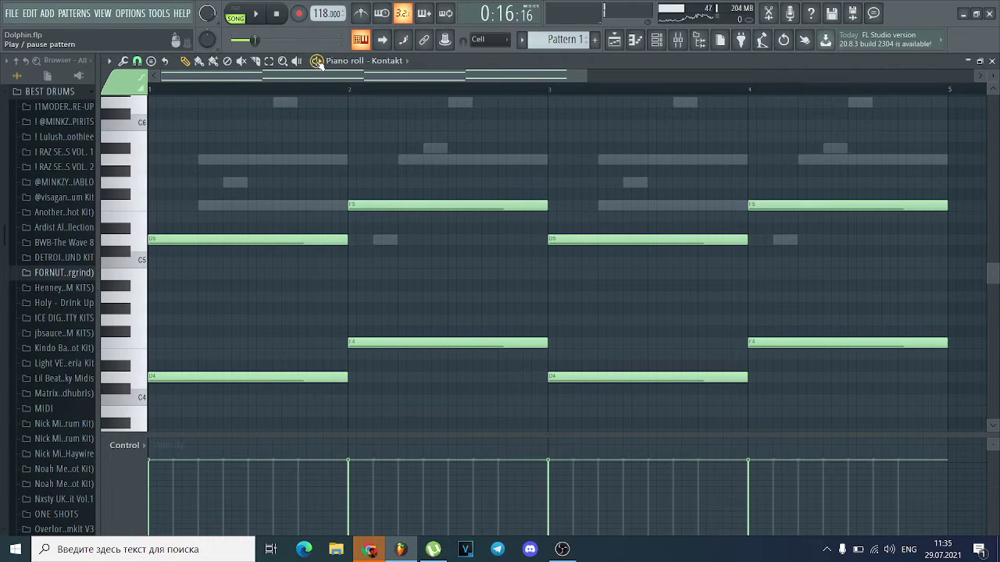
{"action": "key", "text": "space"}
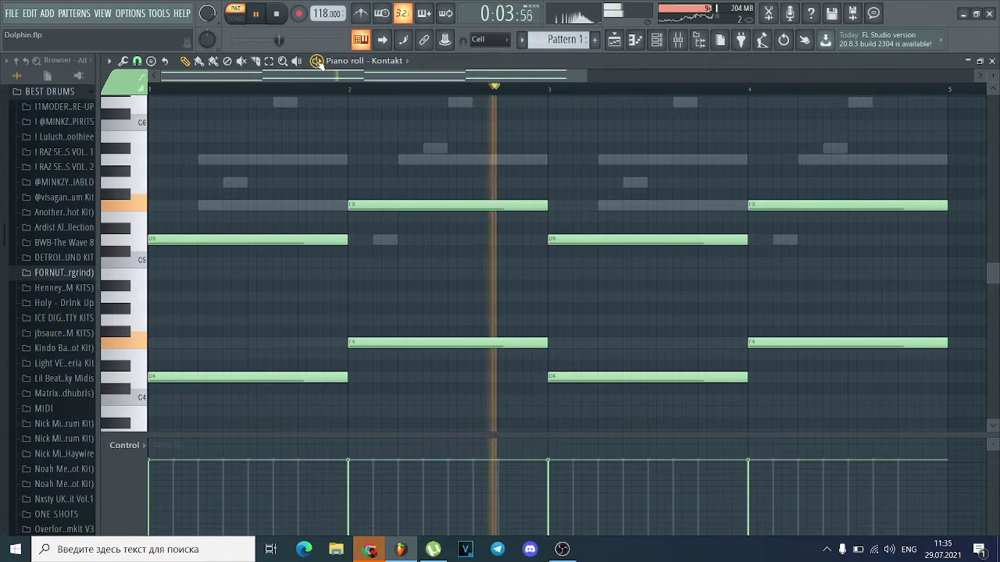
{"action": "key", "text": "space"}
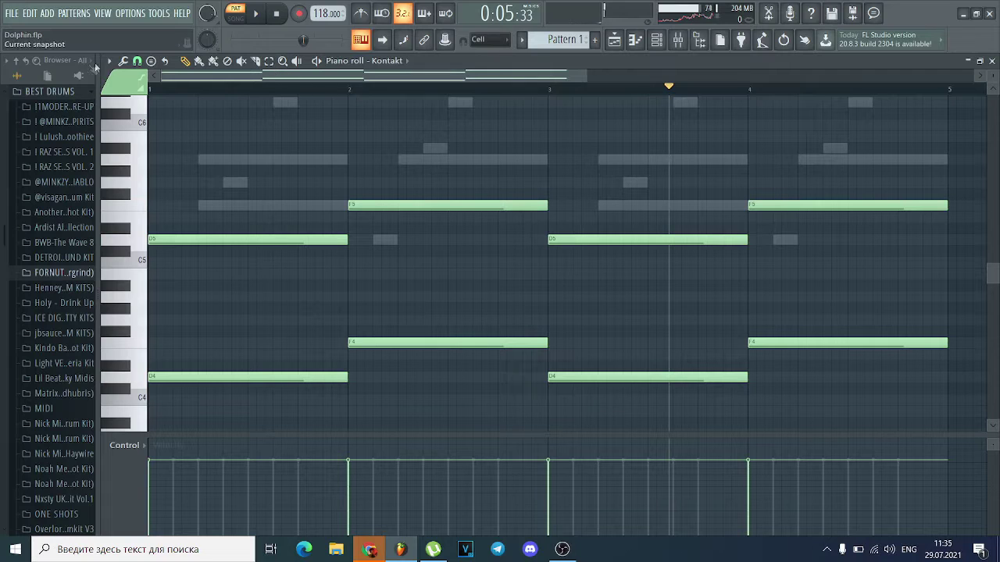
{"action": "left_click", "coordinate": [161, 89]}
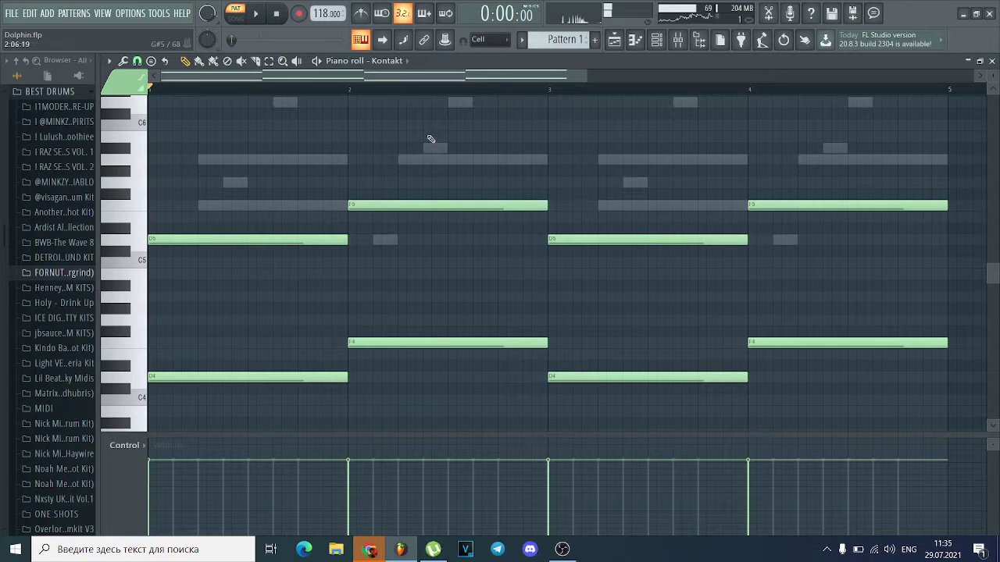
- Switch the piano roll to the Kontakt #2 channel and view its melody notes
{"action": "left_click", "coordinate": [403, 61]}
{"action": "left_click", "coordinate": [410, 163]}
{"action": "left_click", "coordinate": [405, 61]}
{"action": "left_click", "coordinate": [409, 175]}
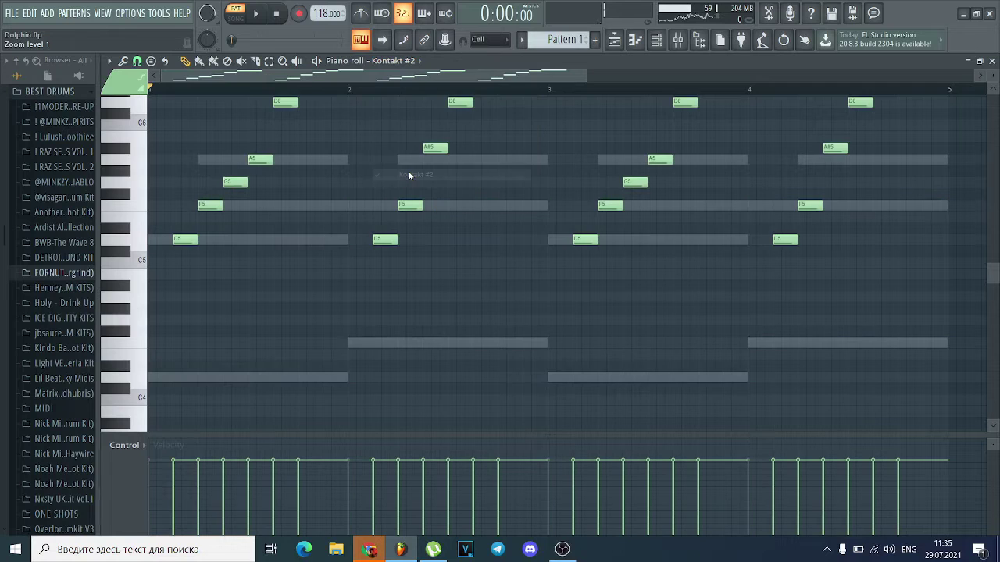
{"action": "scroll", "coordinate": [573, 94], "scroll_direction": "up", "scroll_amount": 2}
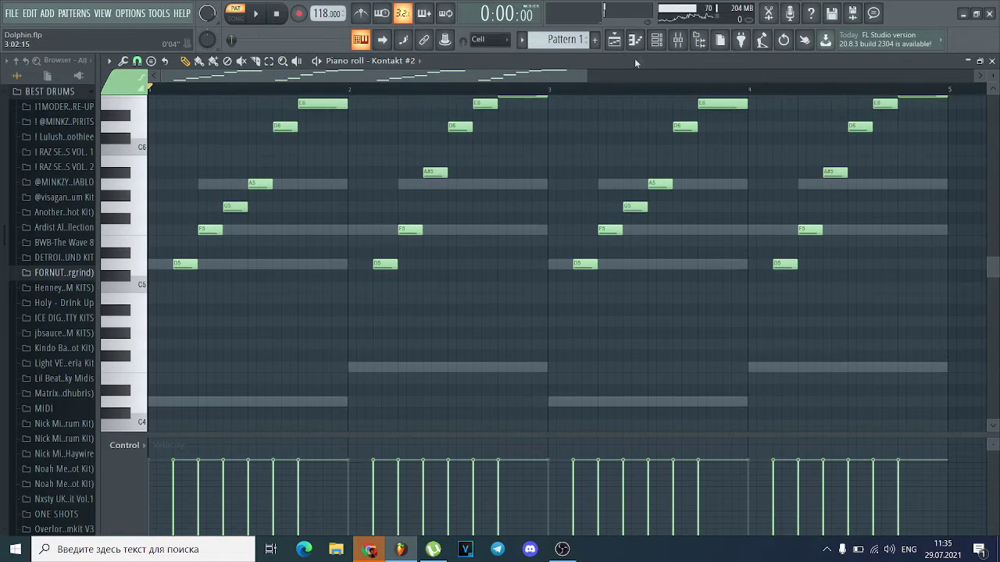
- Open the Kontakt #2 instrument to check its loaded patch, and close it again
{"action": "left_click", "coordinate": [656, 40]}
{"action": "left_click", "coordinate": [399, 190]}
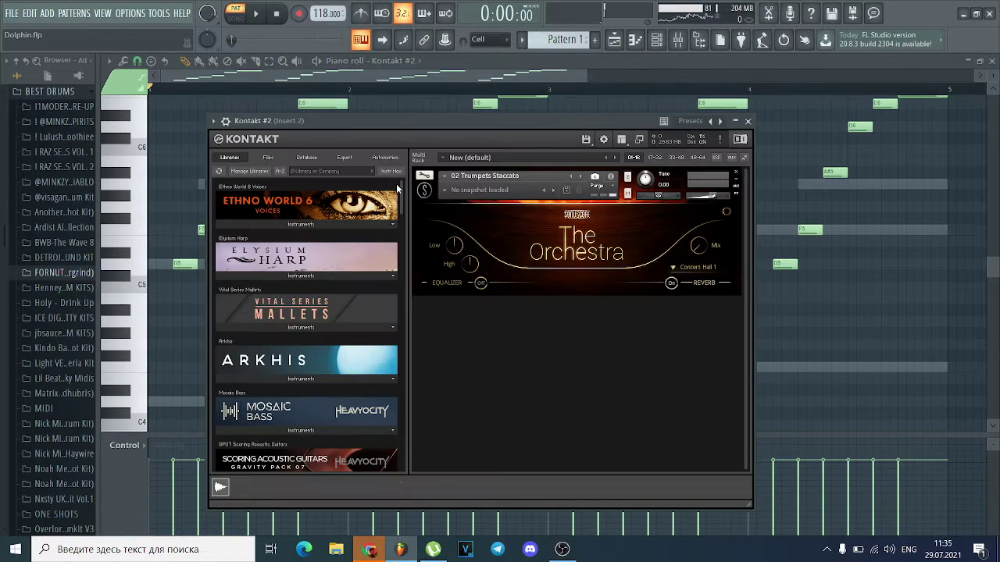
{"action": "left_click", "coordinate": [656, 39]}
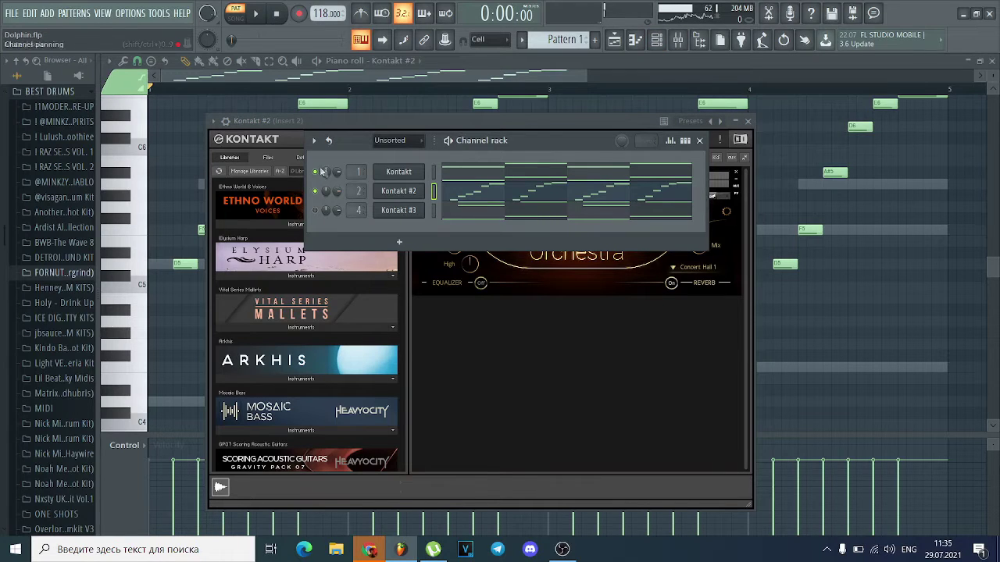
{"action": "left_click", "coordinate": [197, 97]}
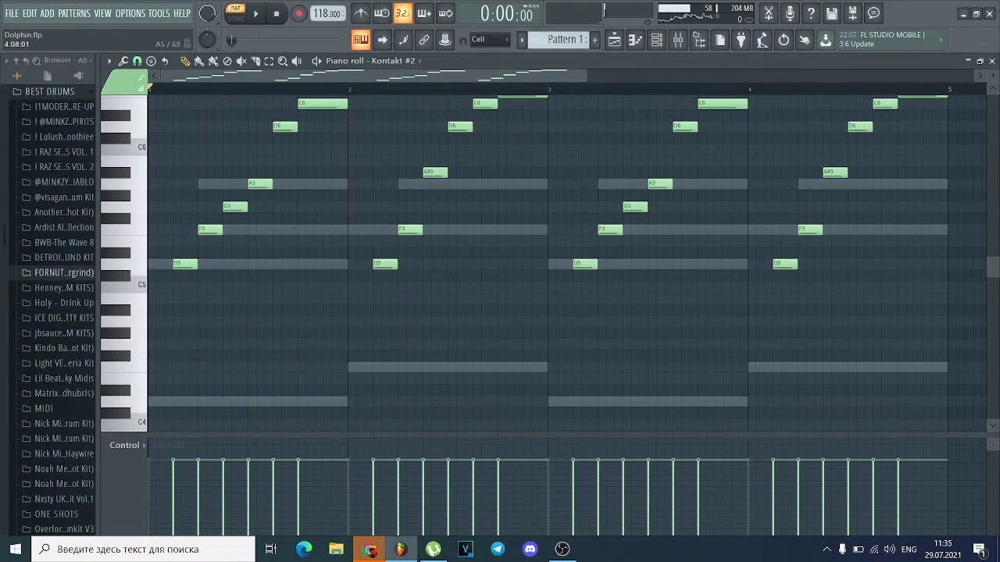
- Bring Kontakt #2's highest notes into view and play back the pattern
{"action": "scroll", "coordinate": [342, 143], "scroll_direction": "up", "scroll_amount": 3}
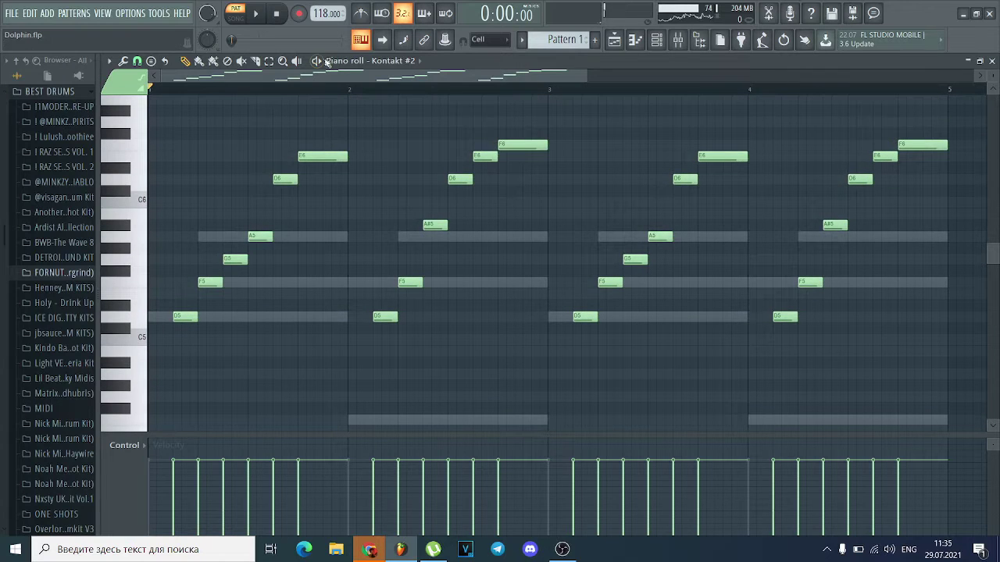
{"action": "left_click", "coordinate": [316, 61]}
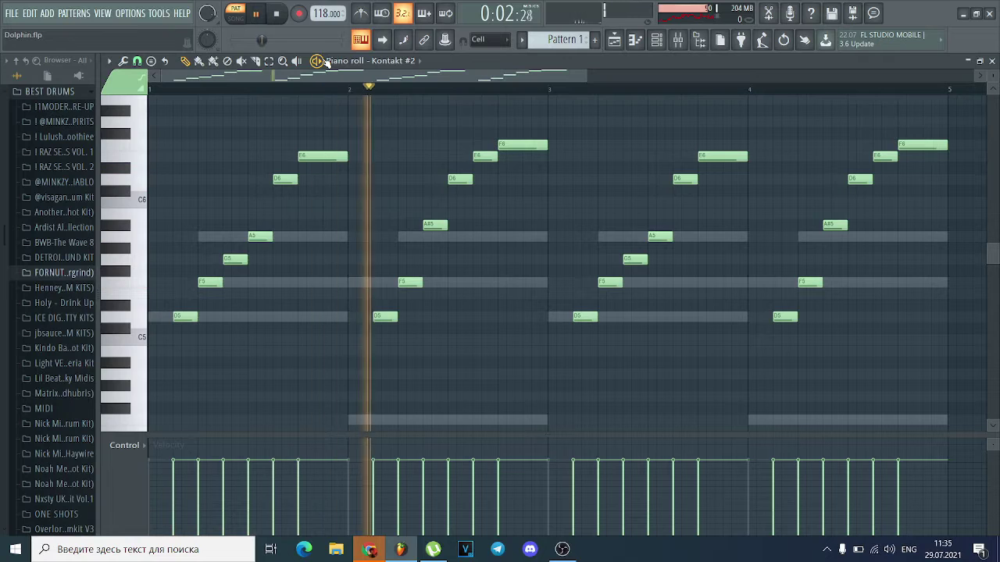
{"action": "left_click", "coordinate": [317, 61]}
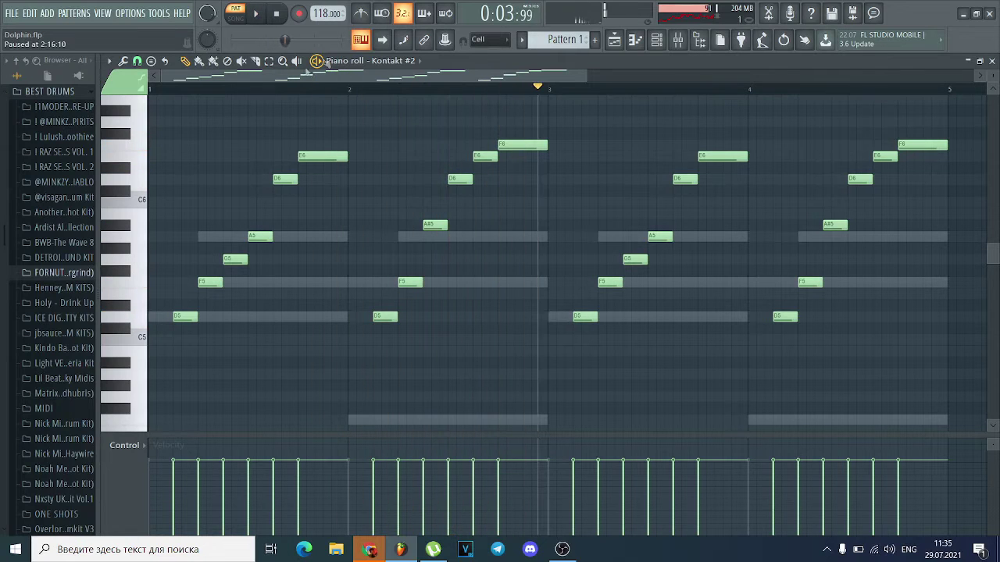
{"action": "key", "text": "space"}
- Open the Kontakt #3 instrument from the channel rack to check its loaded patch, and close it again
{"action": "left_click", "coordinate": [678, 39]}
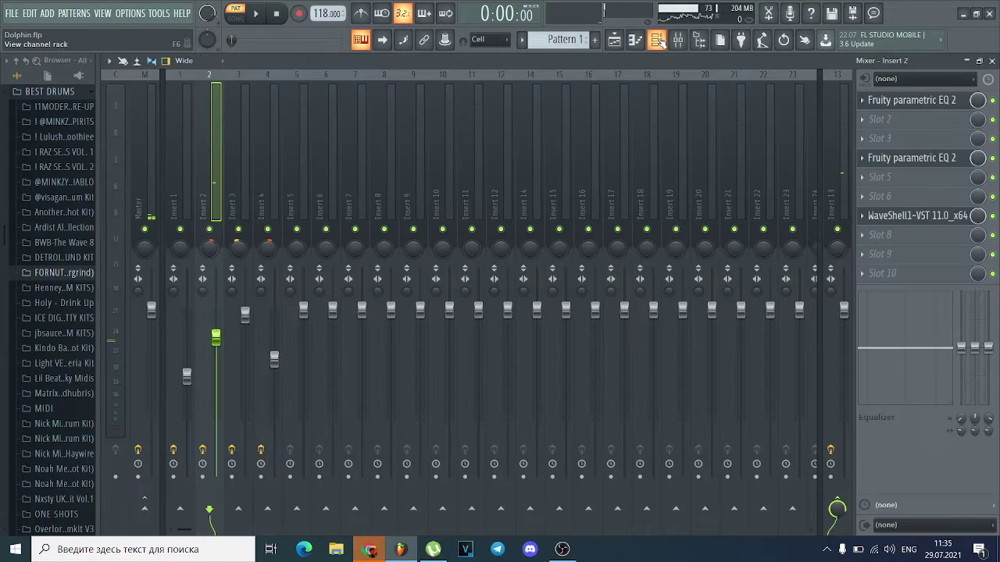
{"action": "left_click", "coordinate": [657, 39]}
{"action": "left_click", "coordinate": [492, 170]}
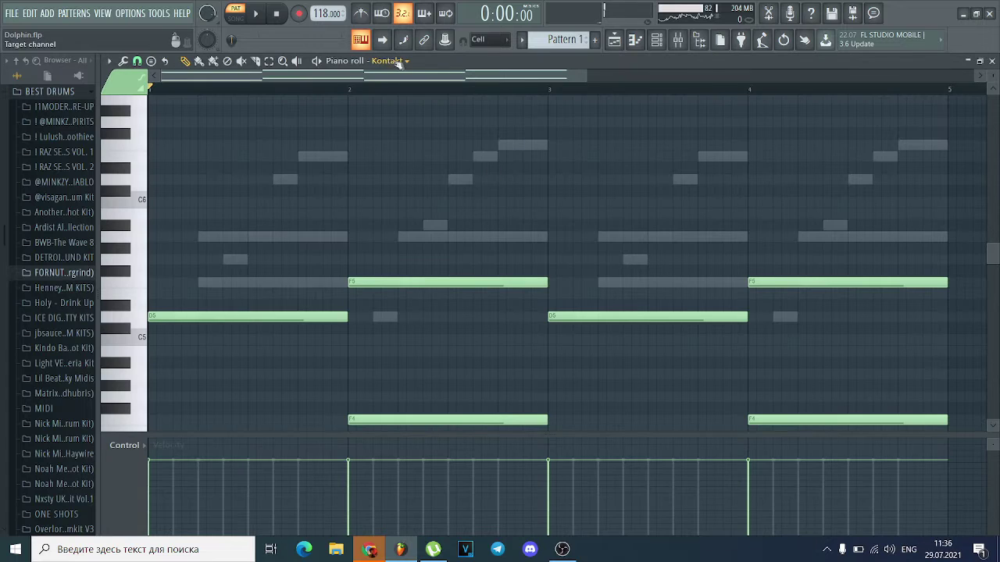
{"action": "left_click", "coordinate": [657, 39]}
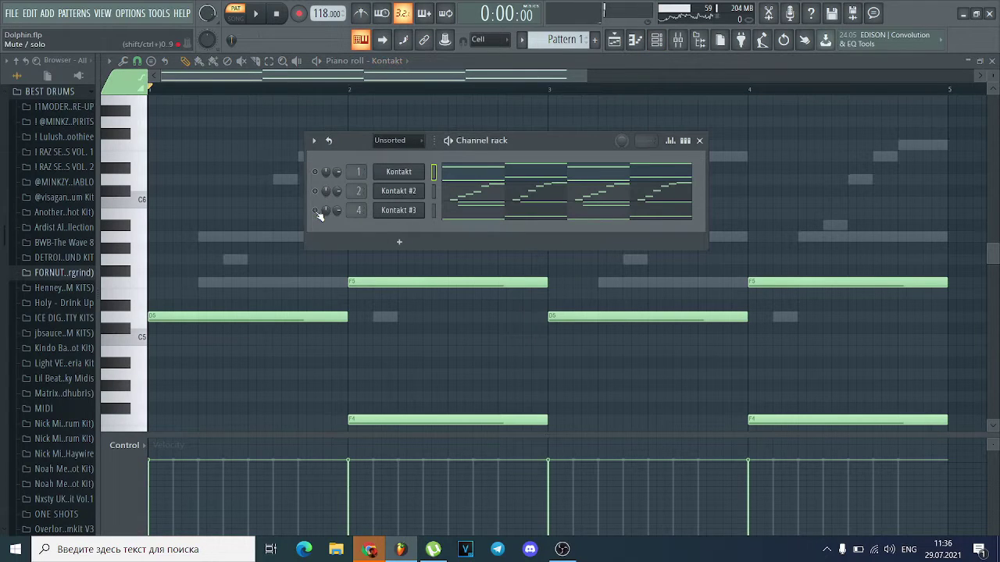
{"action": "left_click", "coordinate": [408, 209]}
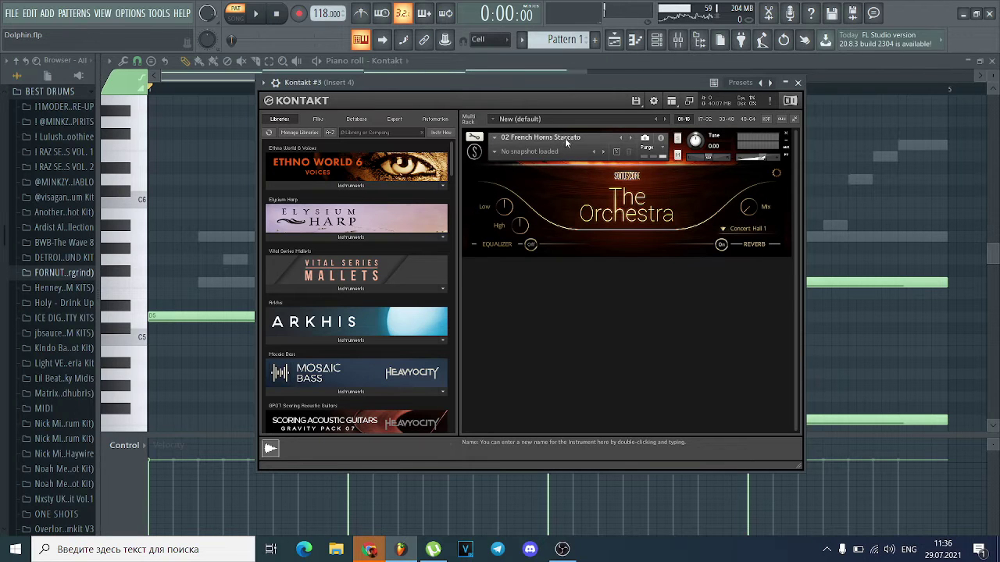
{"action": "key", "text": "Escape"}
- Play the pattern, switch the piano roll to Kontakt #3 to view its notes, and stop playback
{"action": "key", "text": "space"}
{"action": "left_click_drag", "start_coordinate": [994, 248], "coordinate": [992, 285]}
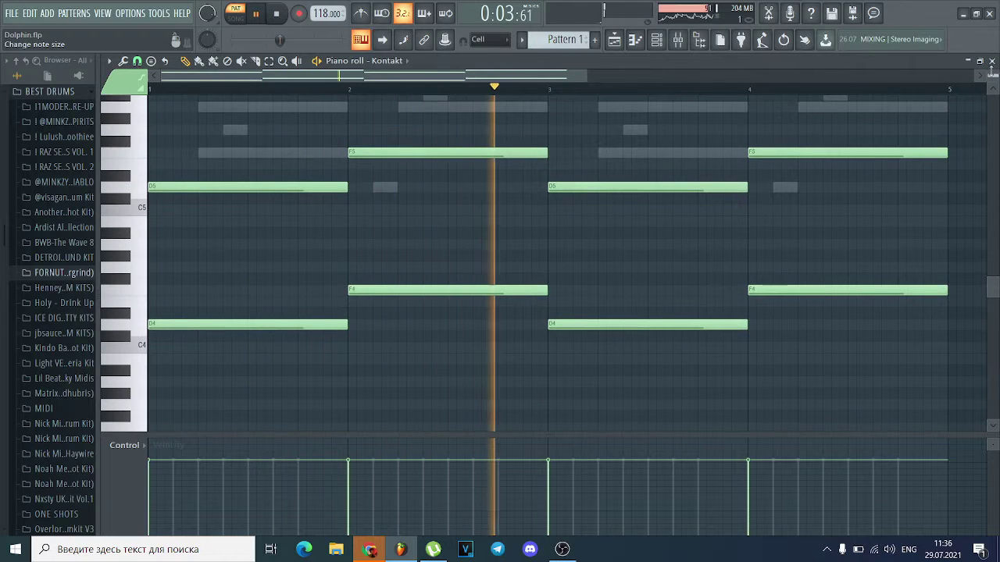
{"action": "left_click", "coordinate": [394, 61]}
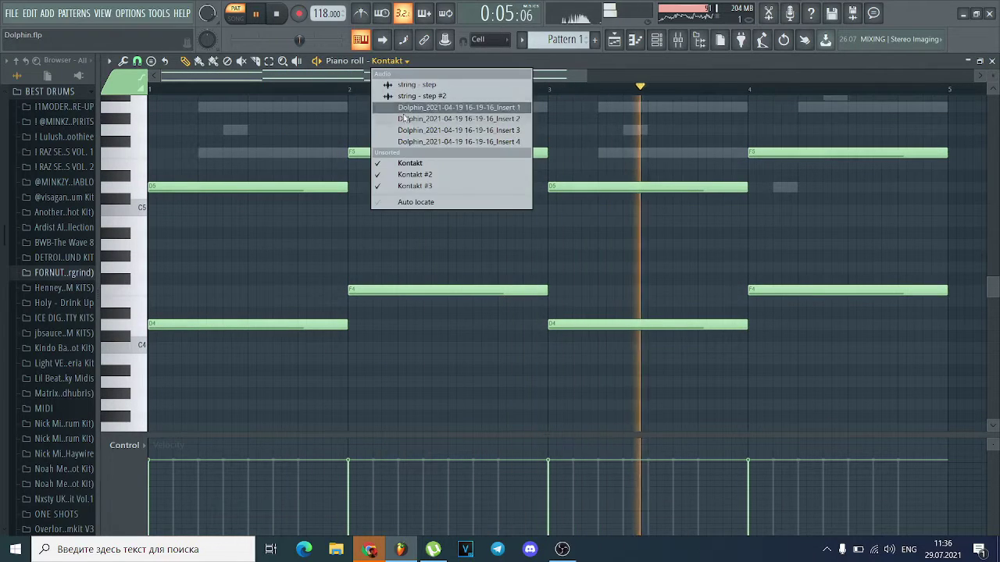
{"action": "left_click", "coordinate": [415, 186]}
{"action": "scroll", "coordinate": [739, 228], "scroll_direction": "up", "scroll_amount": 2}
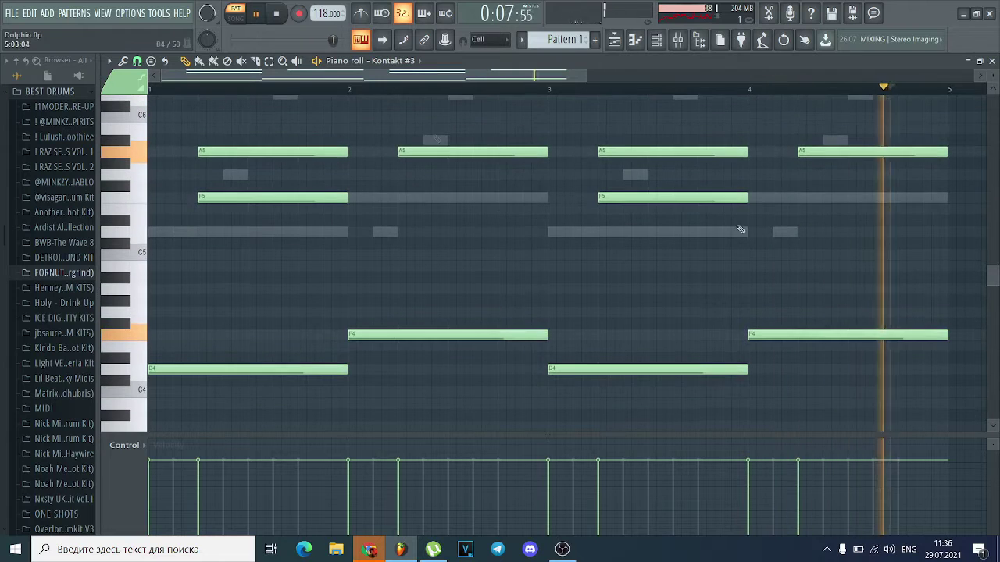
{"action": "key", "text": "space"}
{"action": "scroll", "coordinate": [781, 196], "scroll_direction": "up", "scroll_amount": 3}
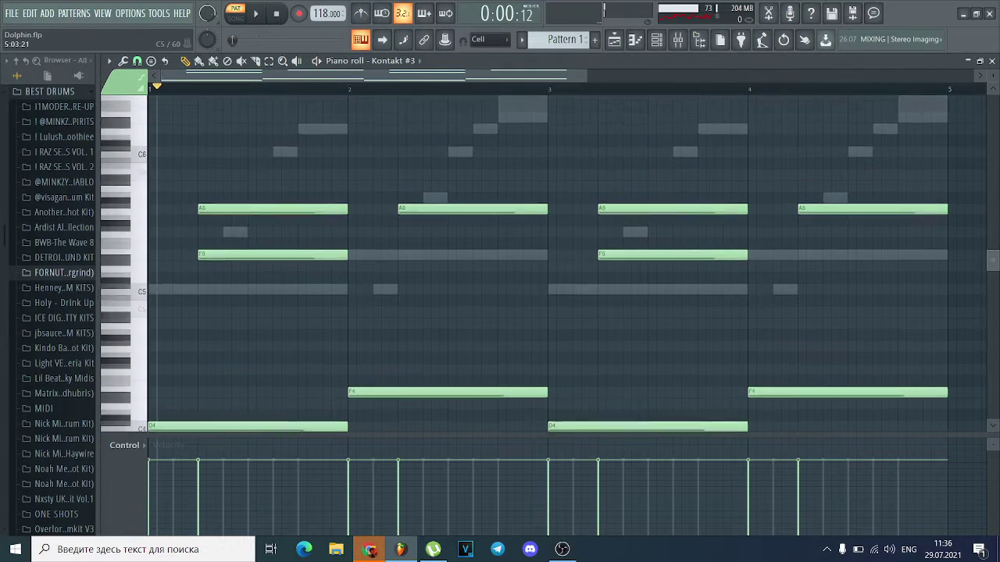
- Solo Track 3 in the playlist and play its first audio clip in song mode
{"action": "left_click", "coordinate": [399, 61]}
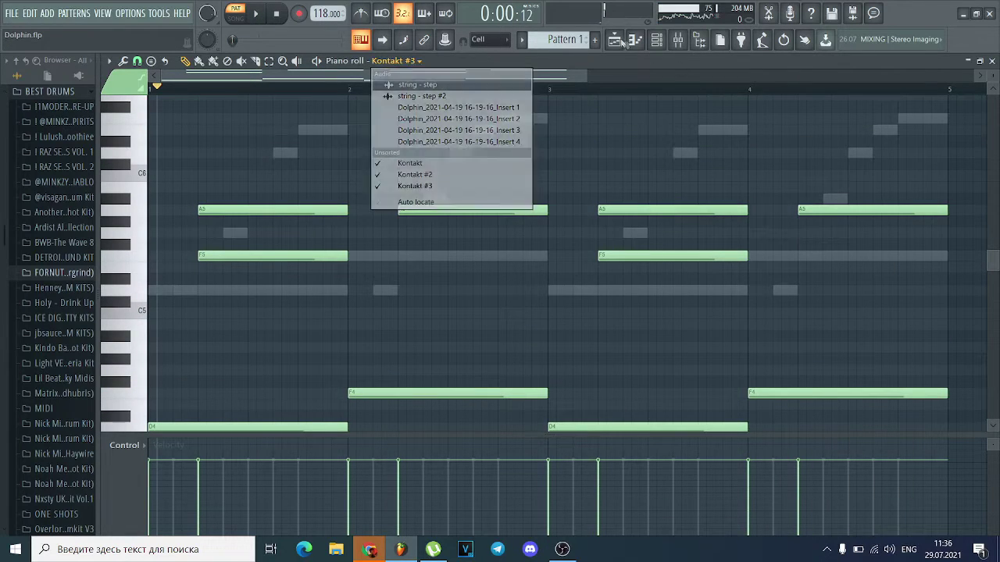
{"action": "left_click", "coordinate": [623, 42]}
{"action": "right_click", "coordinate": [269, 198]}
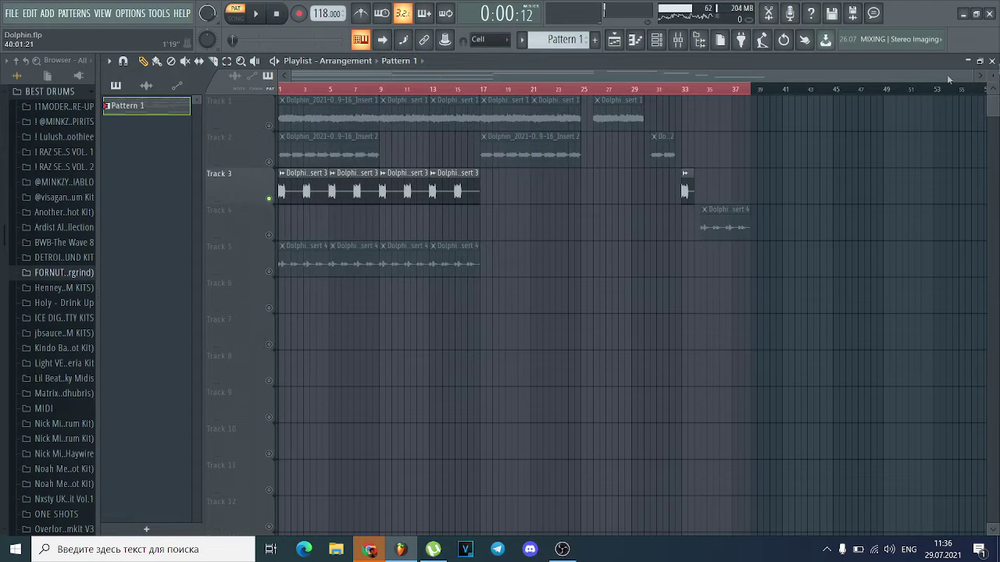
{"action": "left_click_drag", "start_coordinate": [977, 78], "coordinate": [318, 86]}
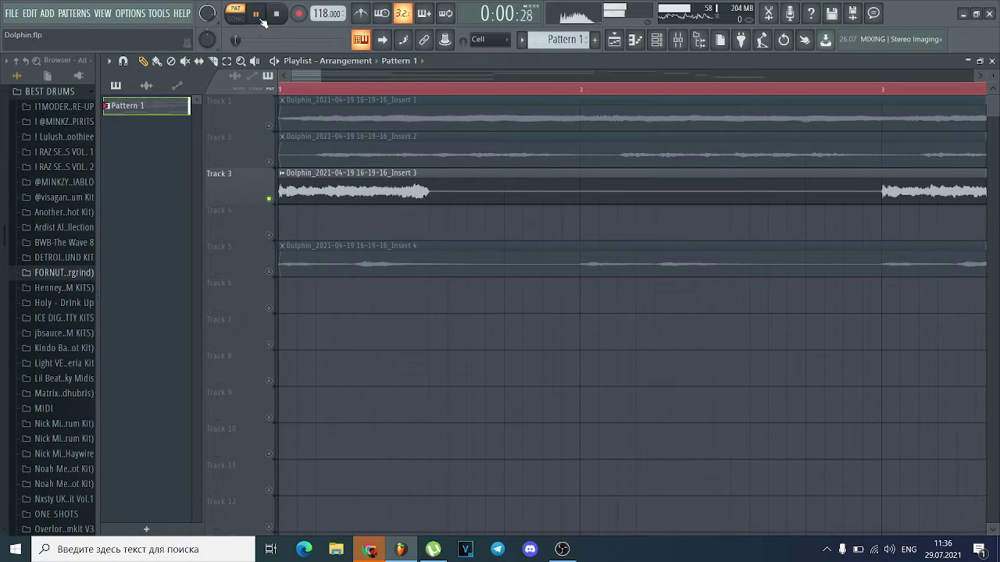
{"action": "left_click", "coordinate": [260, 17]}
{"action": "left_click", "coordinate": [255, 14]}
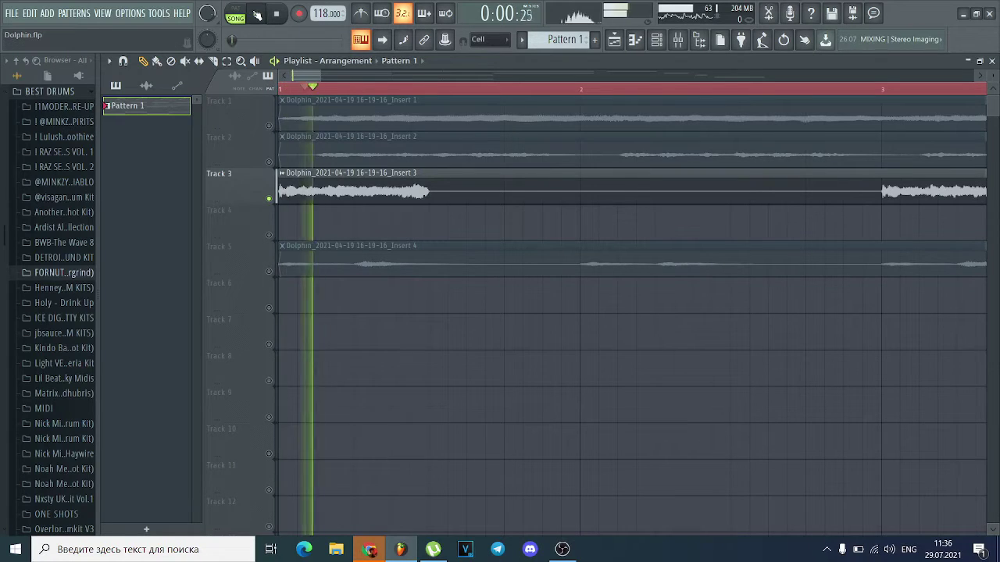
{"action": "left_click", "coordinate": [255, 14]}
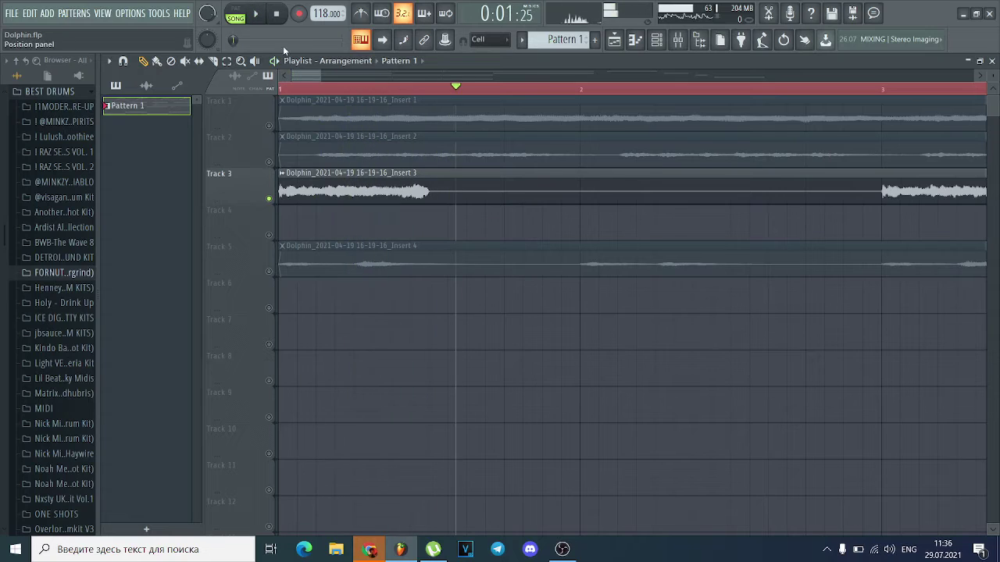
- Unsolo the playlist so that all tracks are active, and show the whole arrangement
{"action": "right_click", "coordinate": [269, 125]}
{"action": "right_click", "coordinate": [269, 124]}
{"action": "left_click_drag", "start_coordinate": [321, 72], "coordinate": [750, 74]}
- Open the Insert 1 audio clip's channel settings to view its pitch and time stretching, and close them
{"action": "left_click", "coordinate": [419, 224]}
{"action": "double_click", "coordinate": [419, 224]}
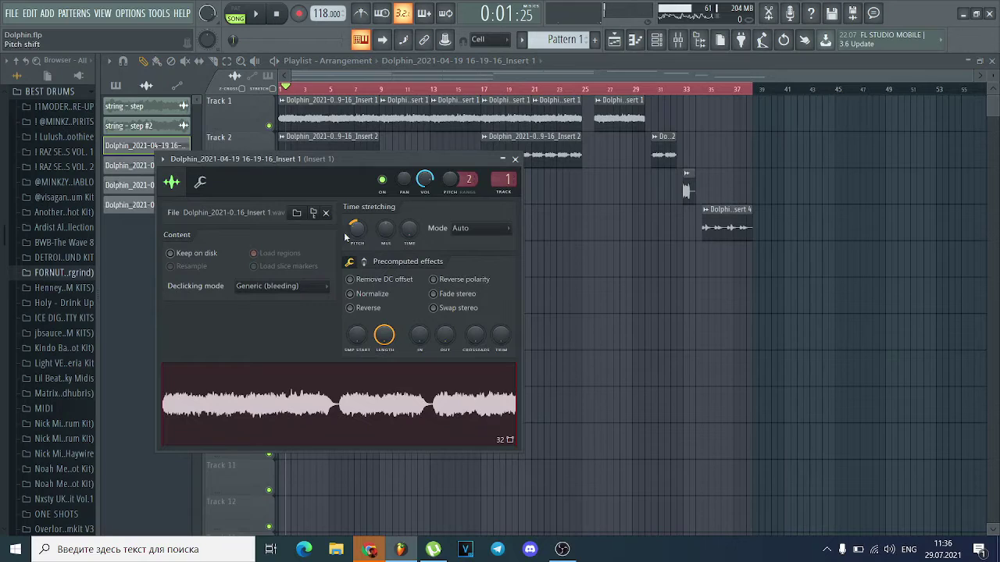
{"action": "key", "text": "Escape"}
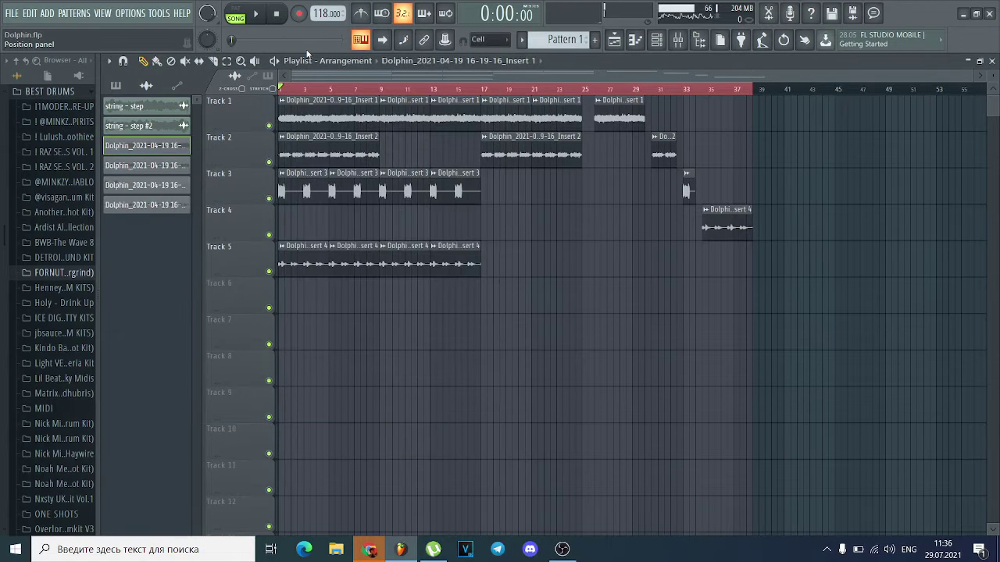
- Play the arrangement with all melody tracks active, pause it and return the playhead to the start
{"action": "left_click", "coordinate": [258, 15]}
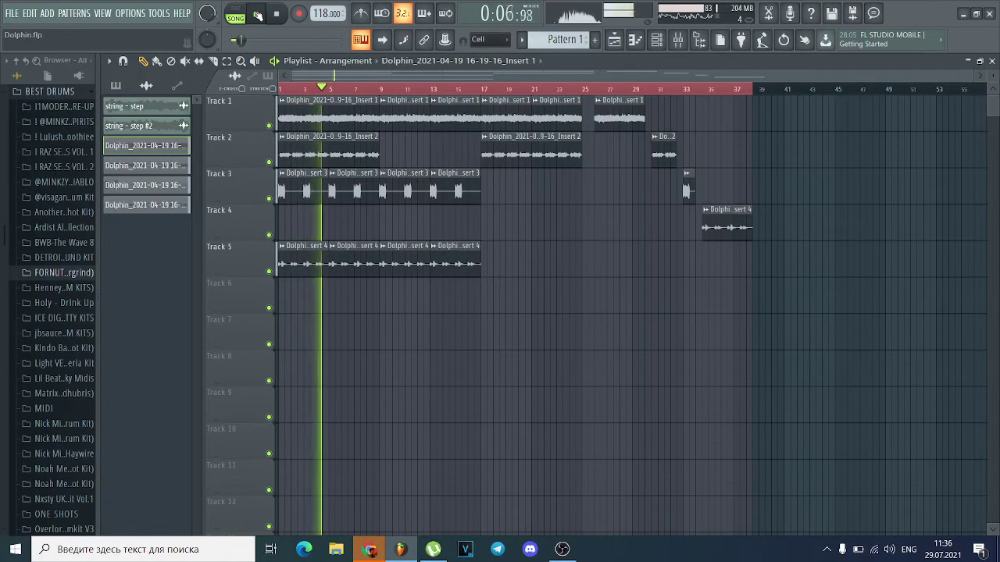
{"action": "left_click", "coordinate": [258, 15]}
{"action": "left_click", "coordinate": [286, 89]}
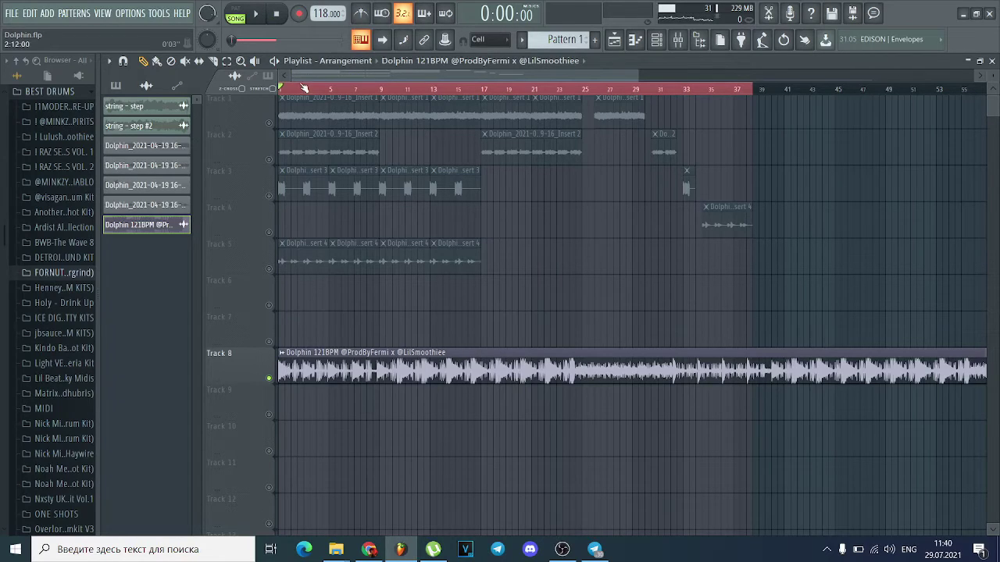
- Show the patterns in the picker and listen to the soloed full beat on Track 8 up to about bar 16
{"action": "left_click", "coordinate": [119, 89]}
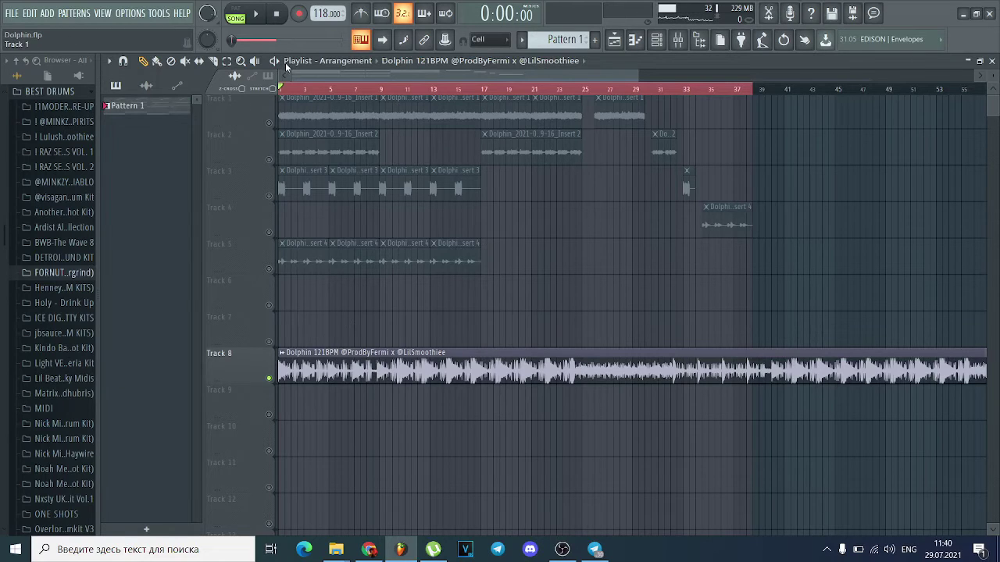
{"action": "left_click", "coordinate": [262, 21]}
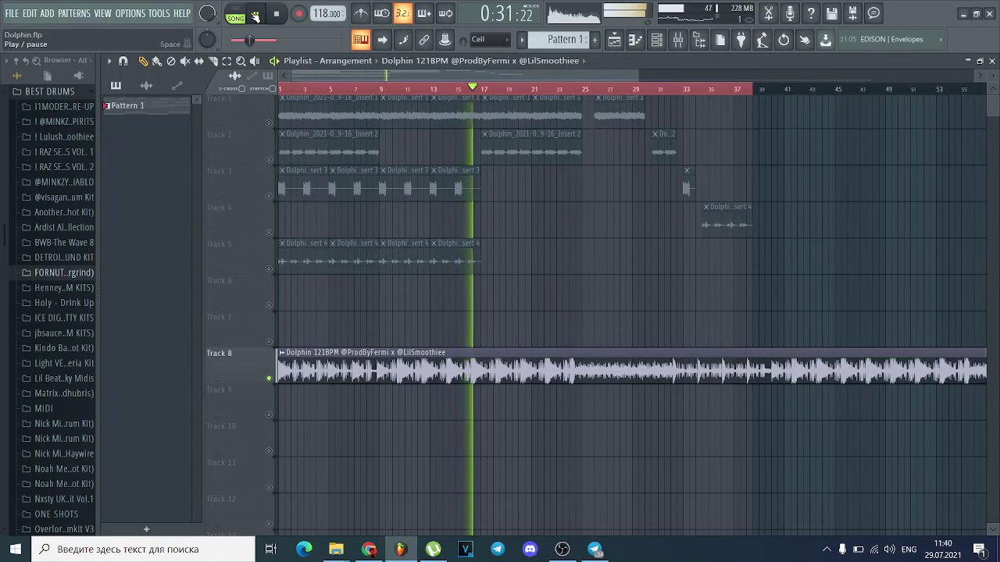
{"action": "key", "text": "space"}
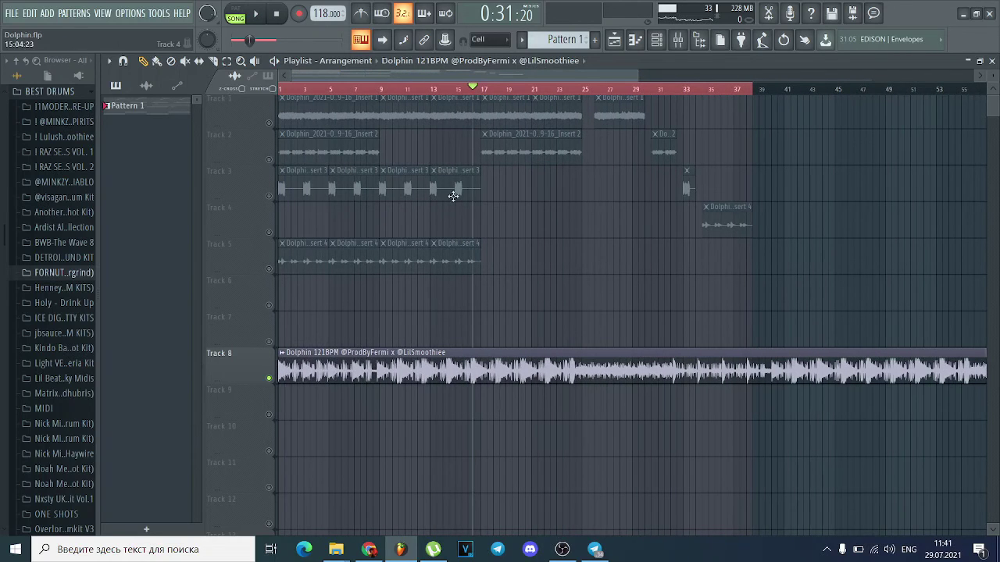
{"action": "left_click_drag", "start_coordinate": [996, 118], "coordinate": [995, 67]}
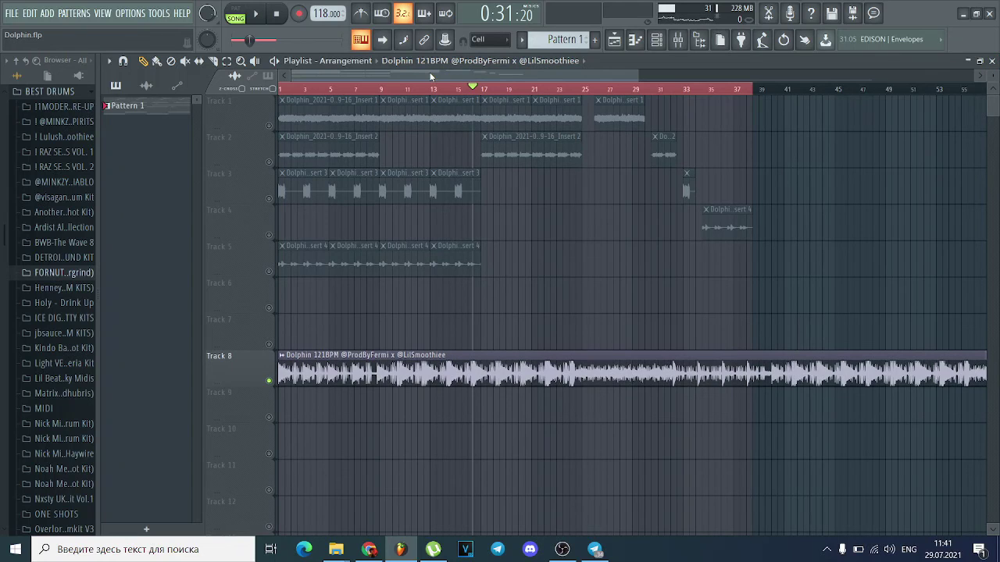
{"action": "key", "text": "v"}
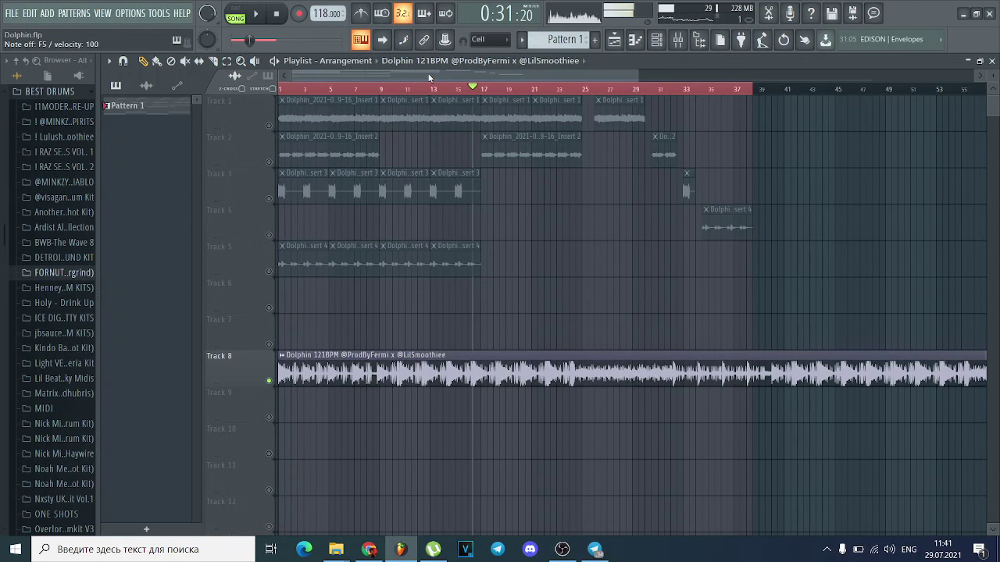
{"action": "left_click", "coordinate": [562, 549]}
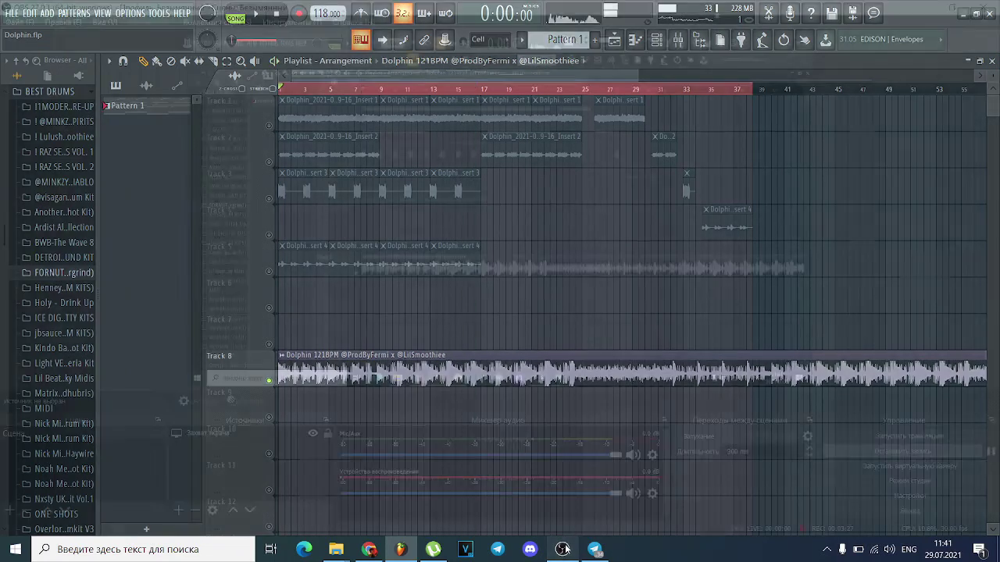